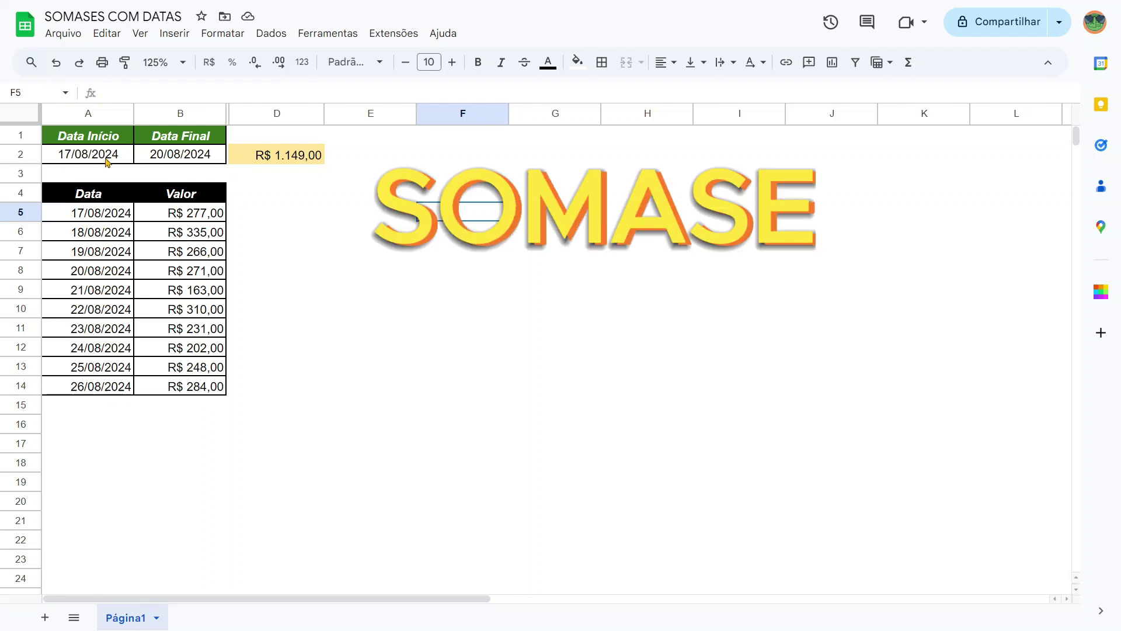
Review the start and end dates in A2:B2, the D2 total, and the date and value columns A5:B14.
drag(109, 157, 159, 152)
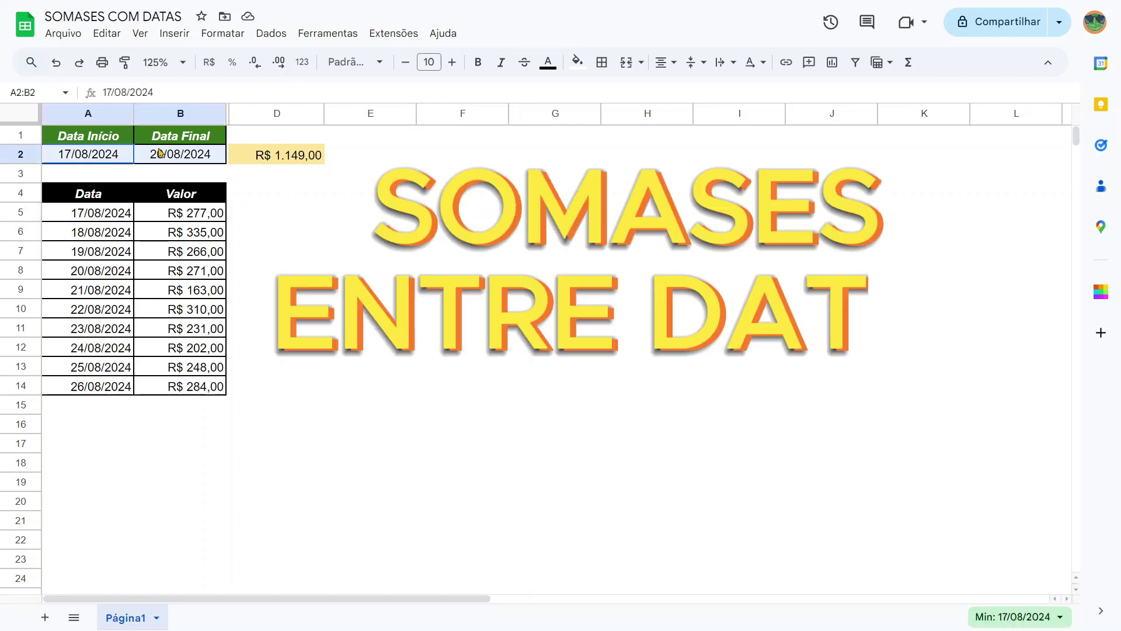
click(236, 284)
drag(99, 213, 107, 393)
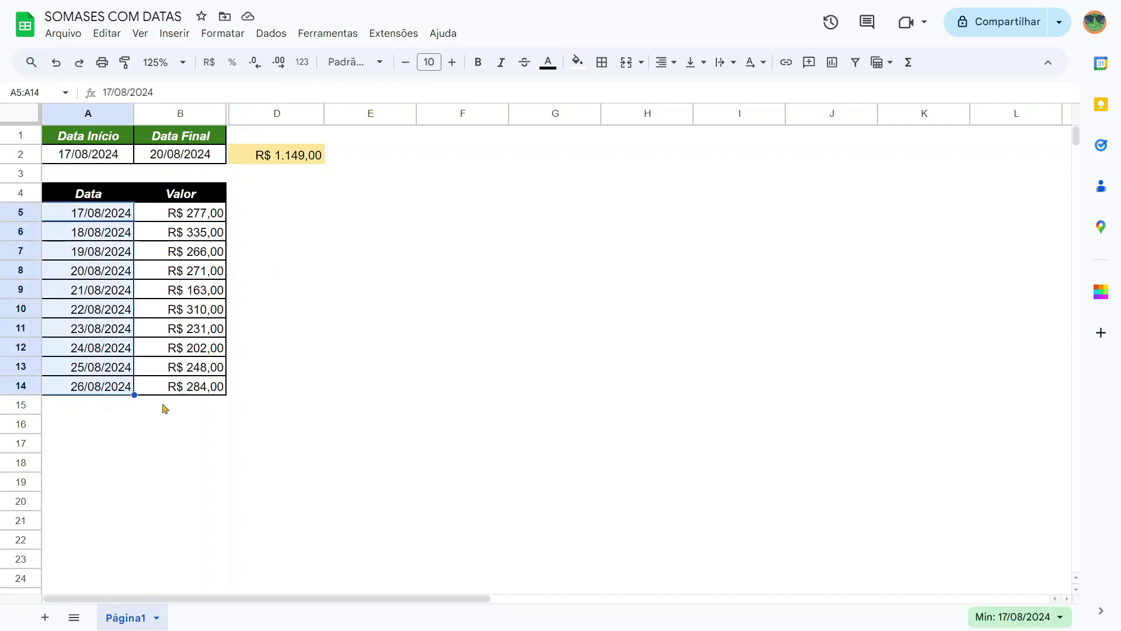
drag(198, 216, 211, 374)
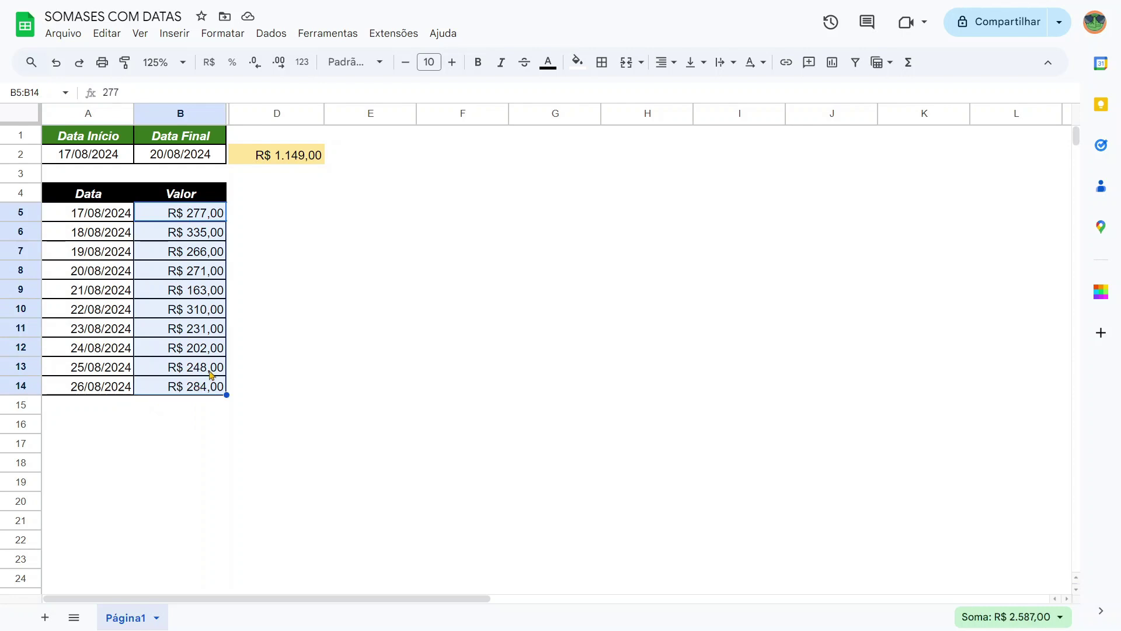
click(304, 273)
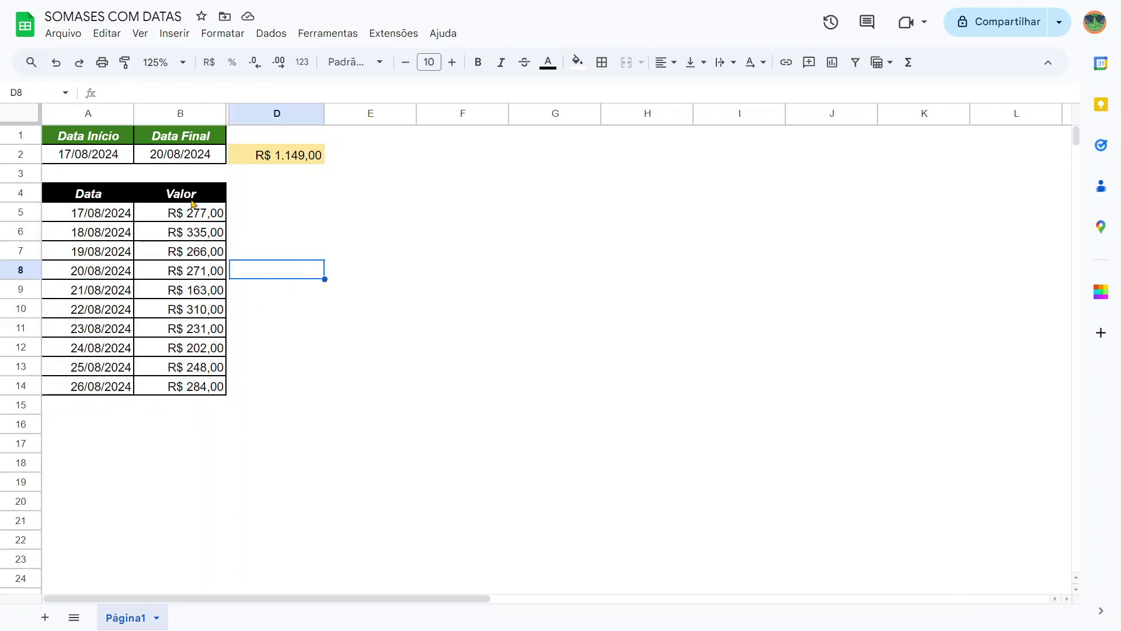
click(106, 162)
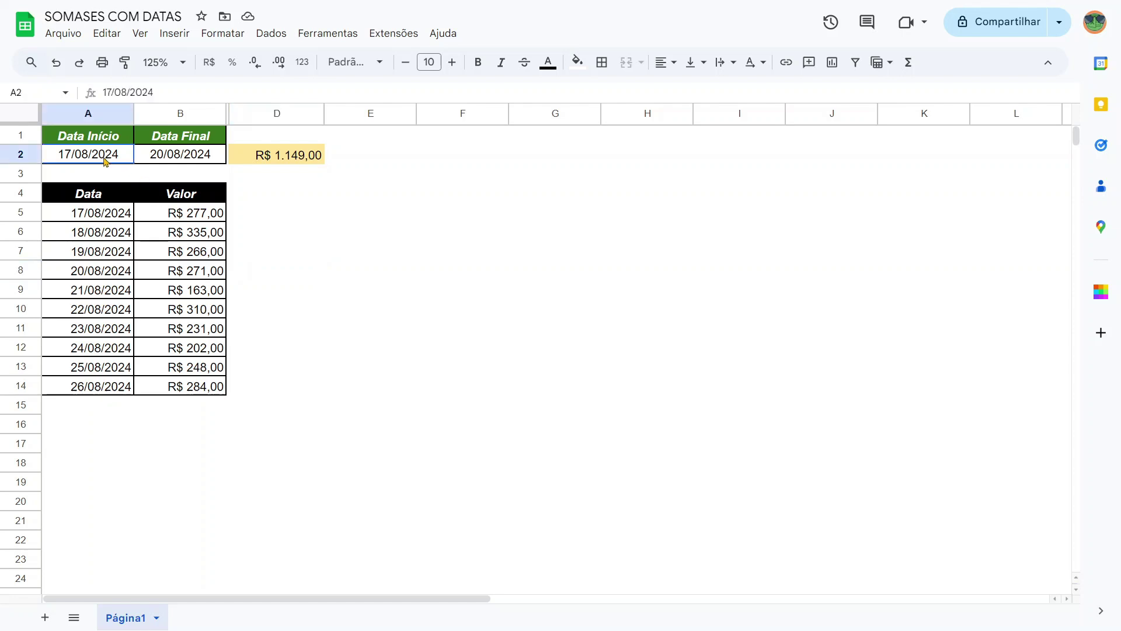
click(177, 161)
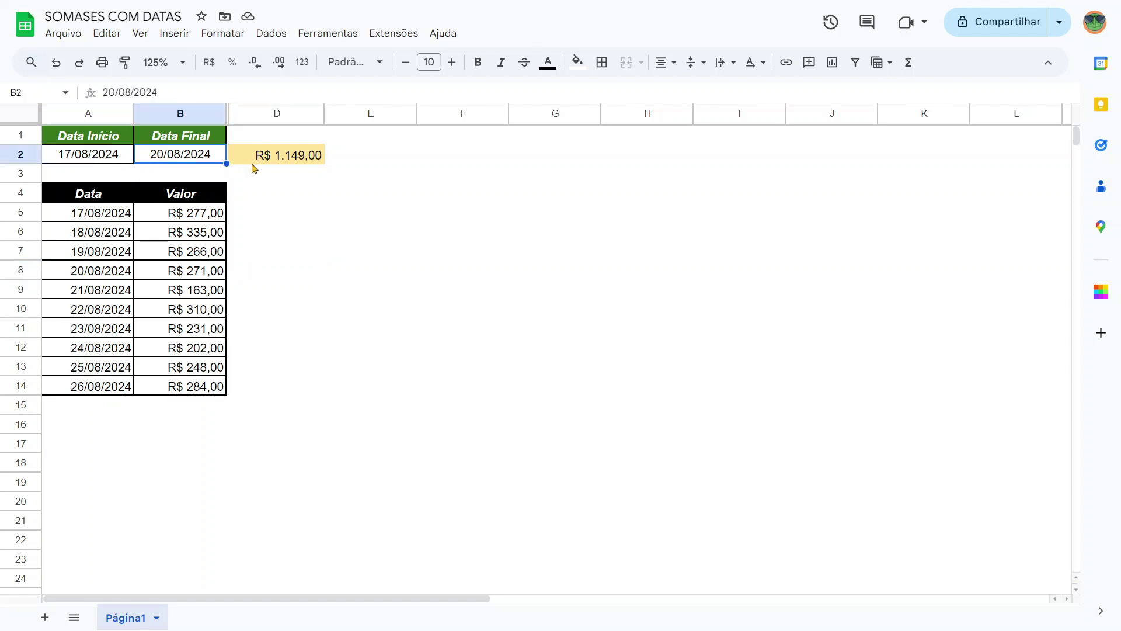
click(303, 156)
click(302, 195)
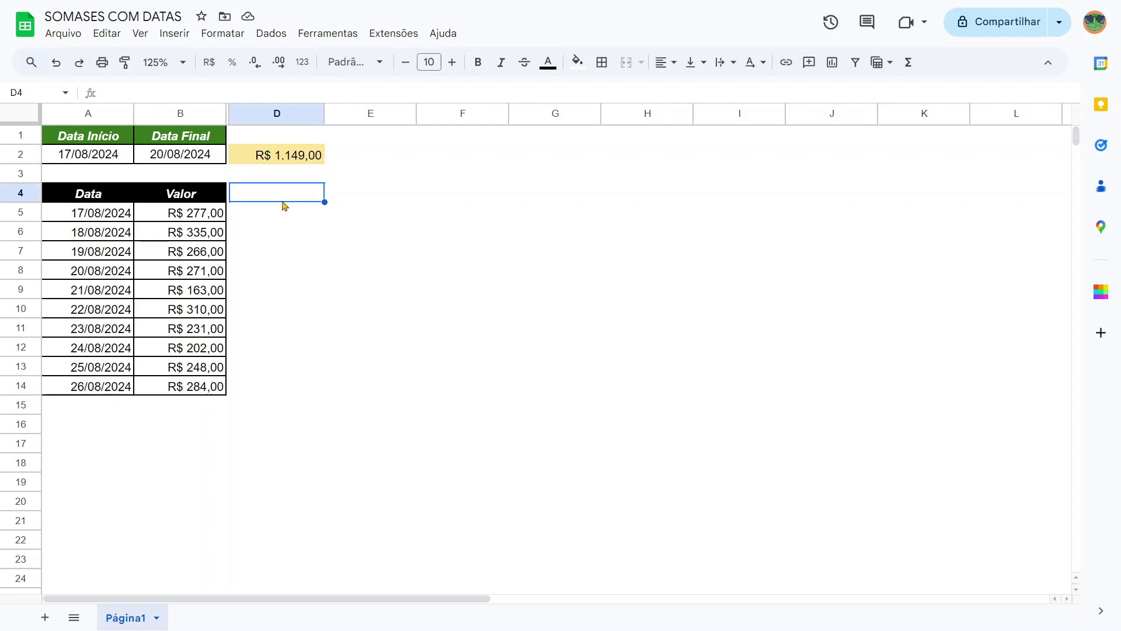
Change the end date in B2 to 25/08/2024.
click(197, 162)
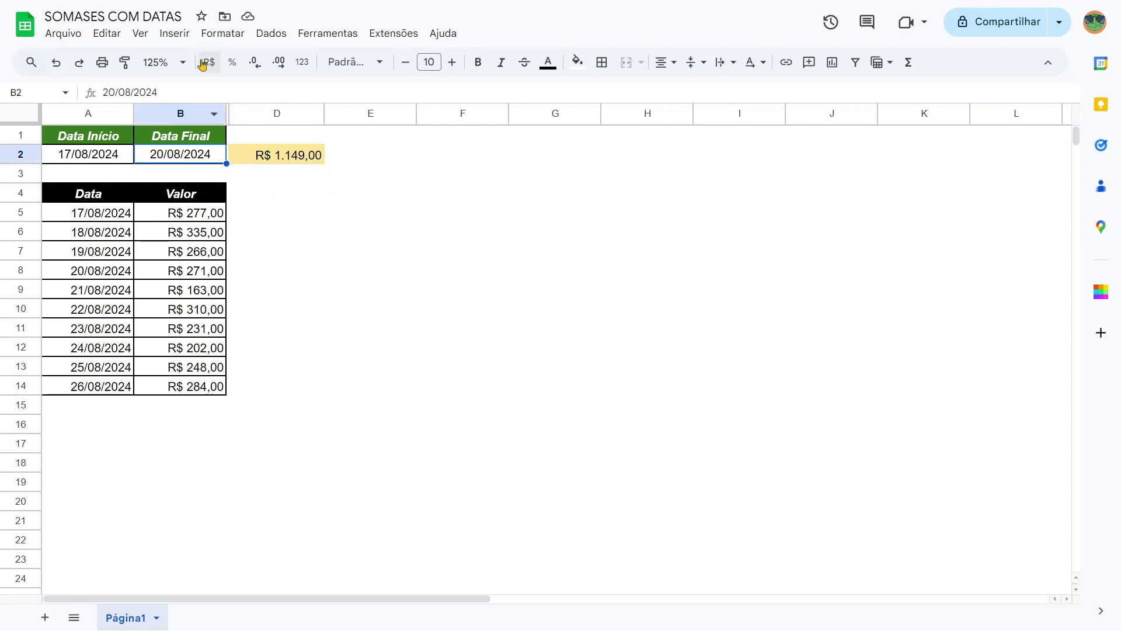
text(25/)
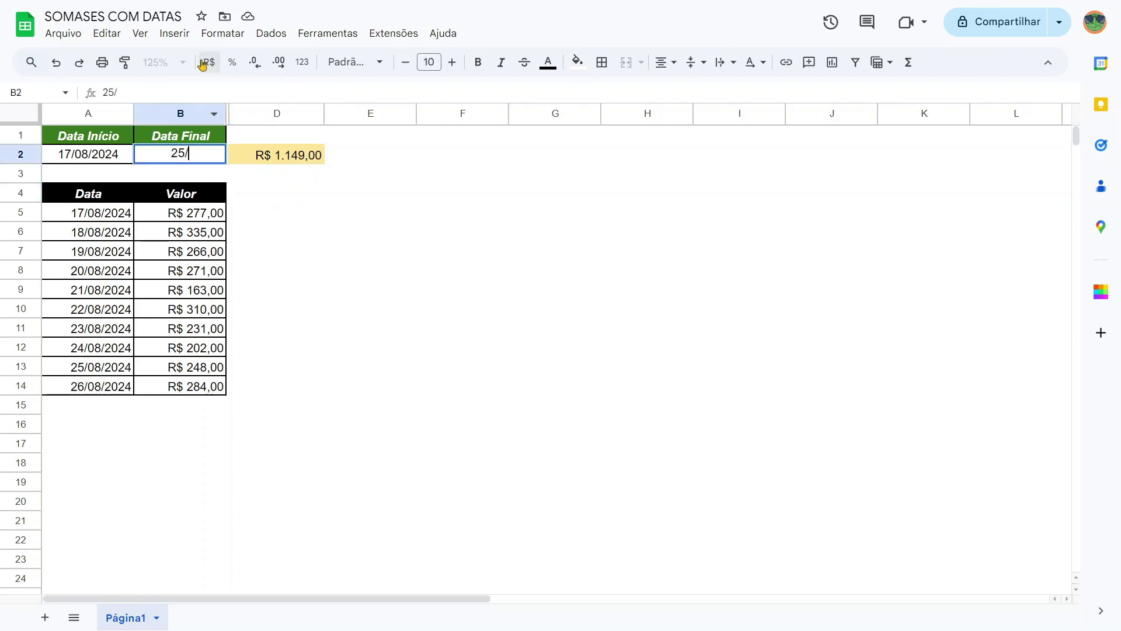
text(08/2024)
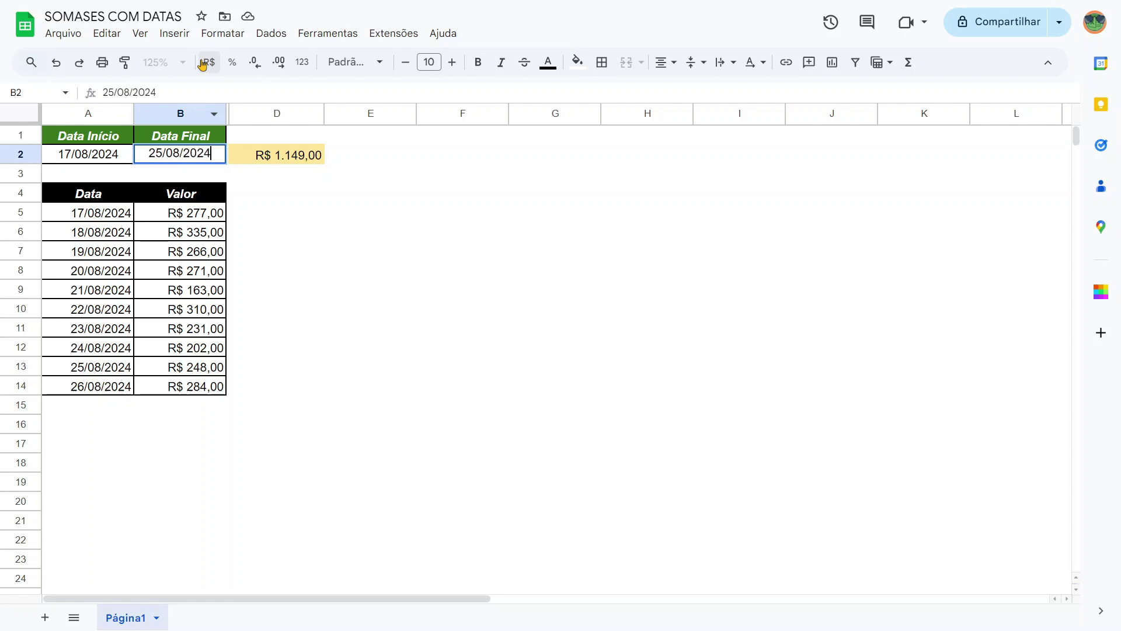
key(Return)
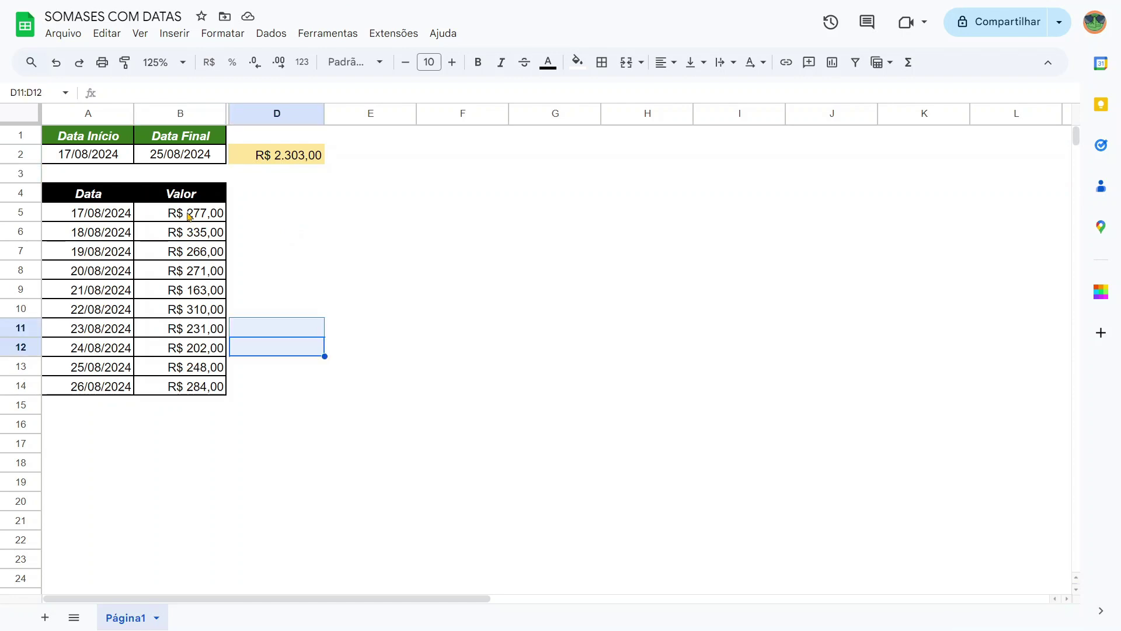
Check that B5:B13 sums to the D2 total of R$ 2.303,00, then return to D2.
drag(175, 213, 166, 369)
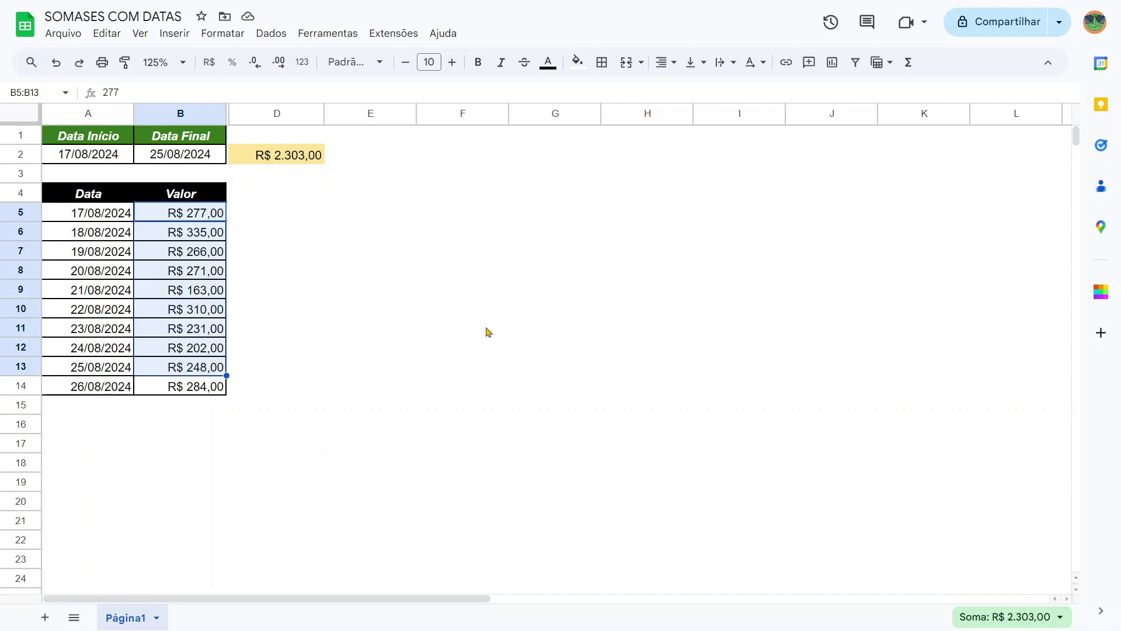
click(368, 293)
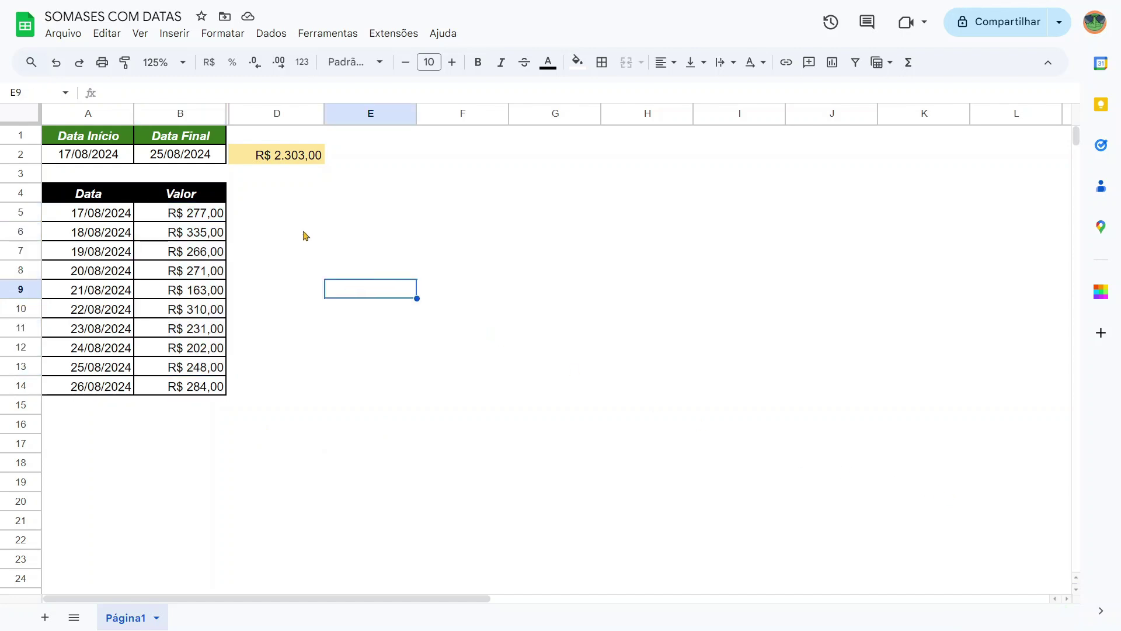
click(260, 217)
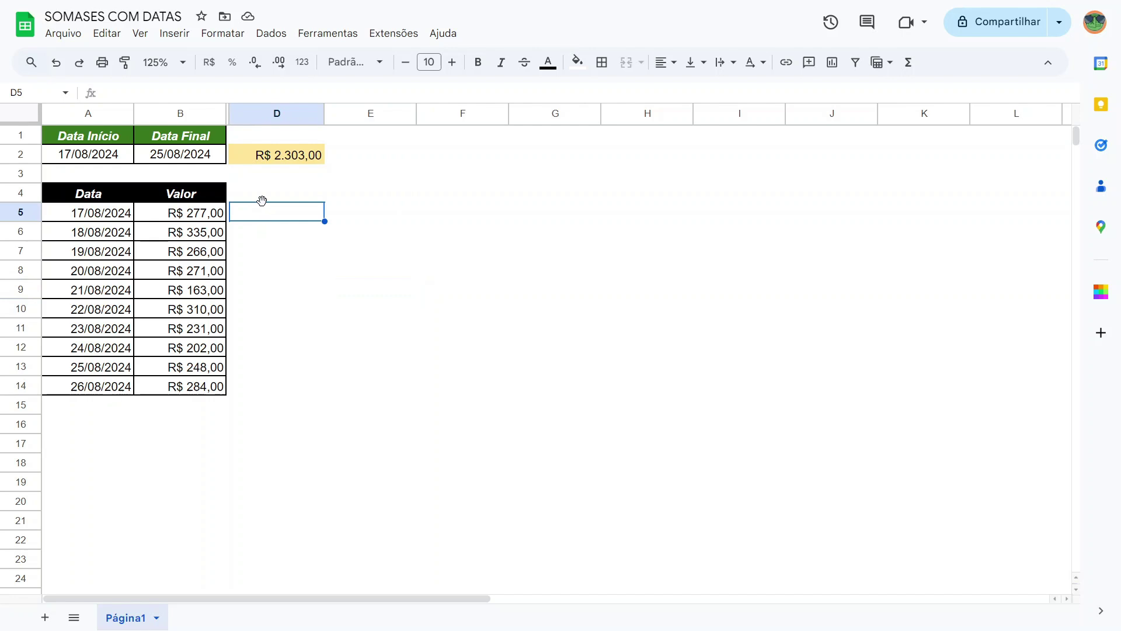
click(269, 198)
key(Up)
key(Up)
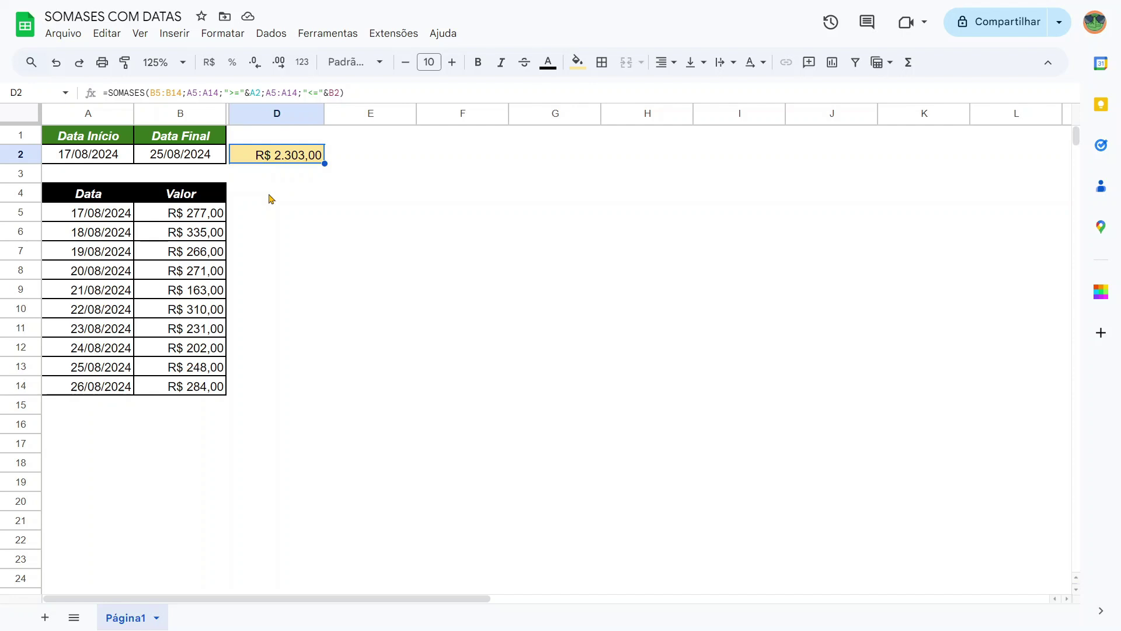
Clear D2 and start typing =SOMASES( with B5:B14 as the sum range.
key(Delete)
text(=som)
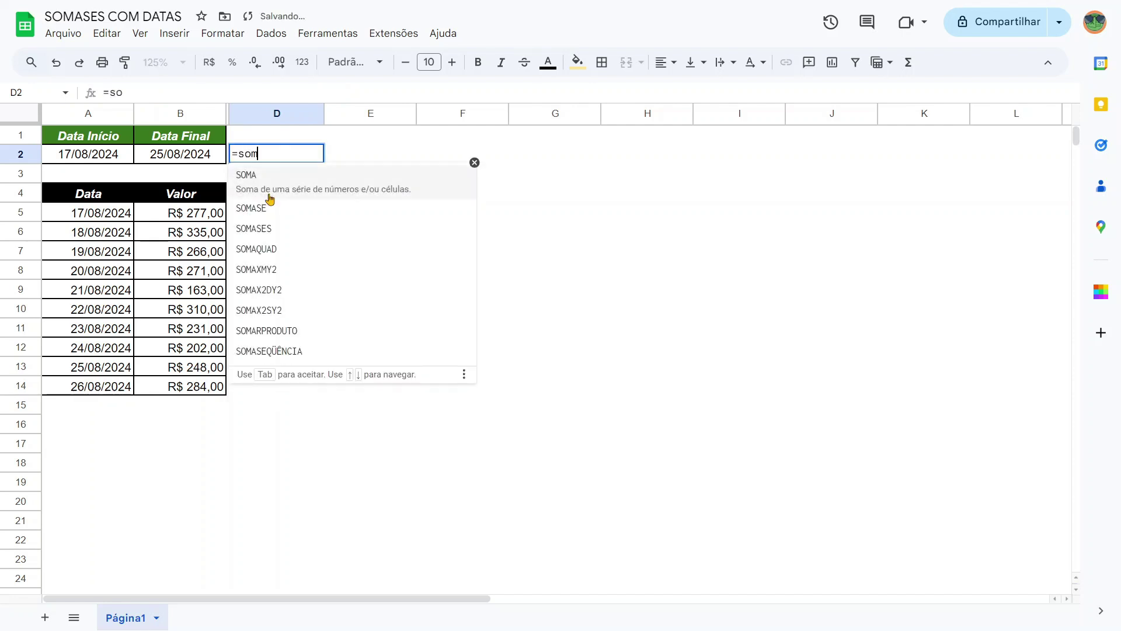
text(ases()
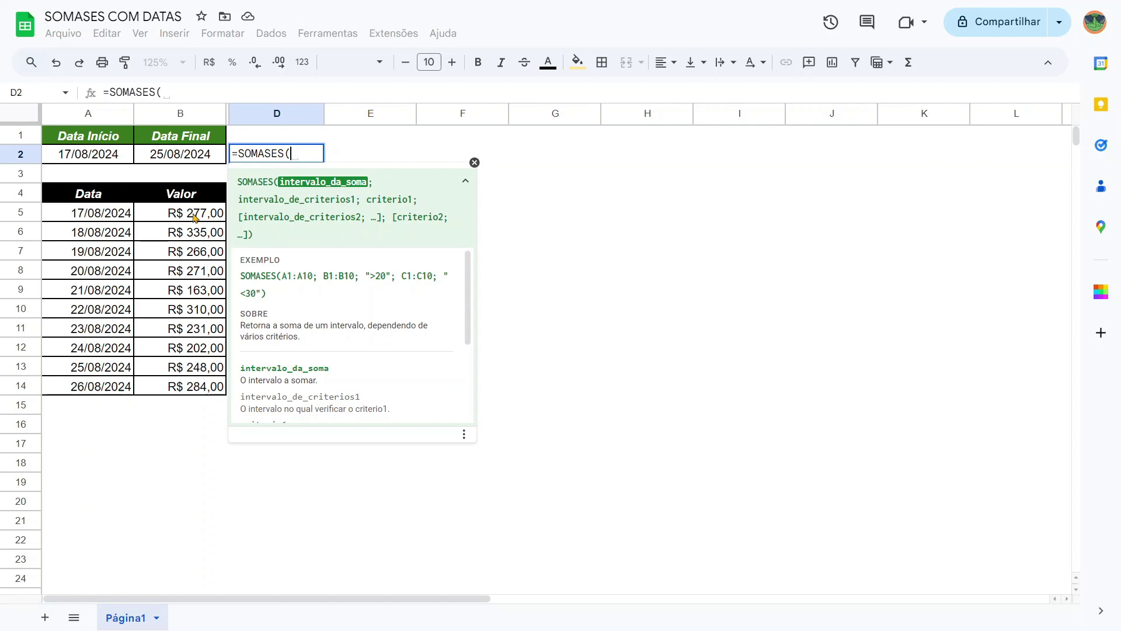
drag(194, 217, 179, 383)
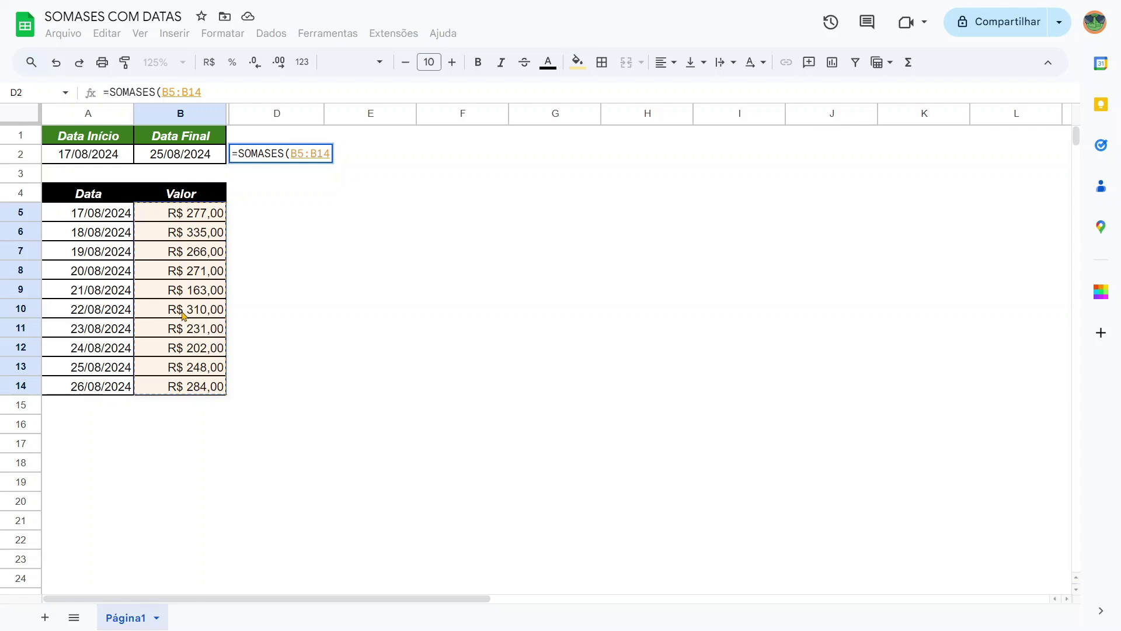
text(;)
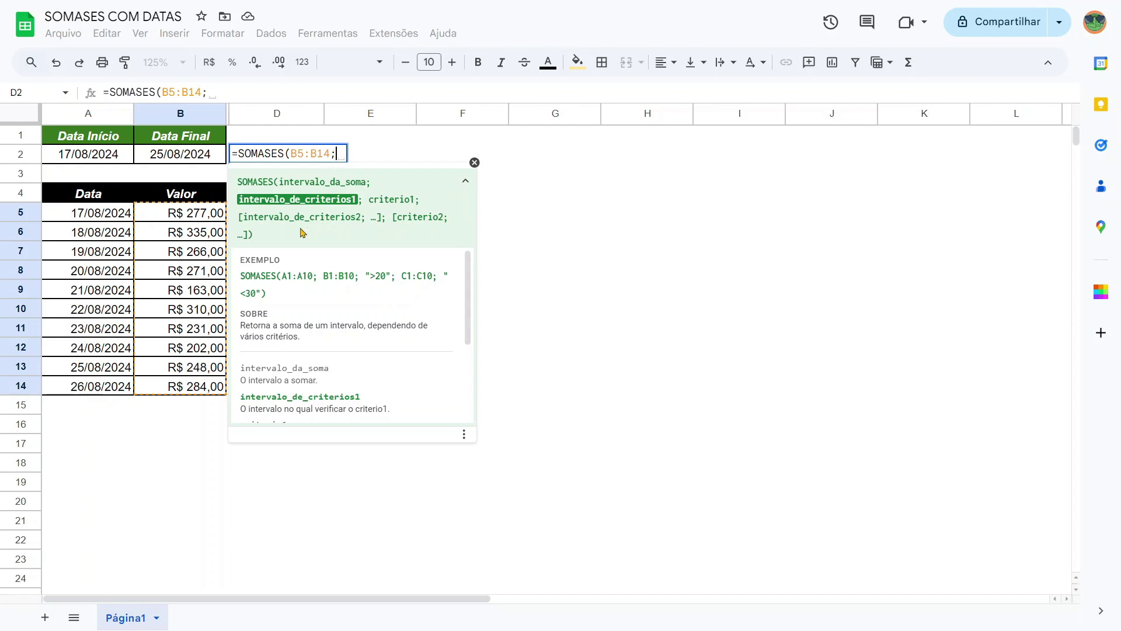
Add A5:A14 as the criteria range and begin the ">="& start-date criterion in D2.
drag(102, 213, 96, 388)
text(;)
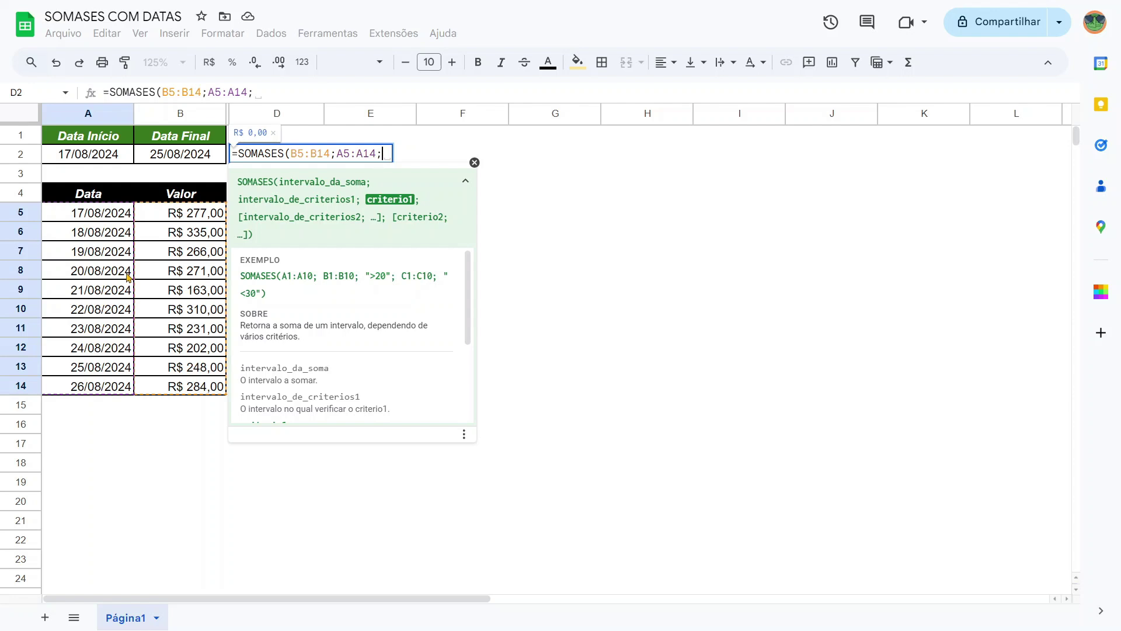
click(466, 180)
drag(366, 275, 386, 272)
click(385, 288)
click(384, 154)
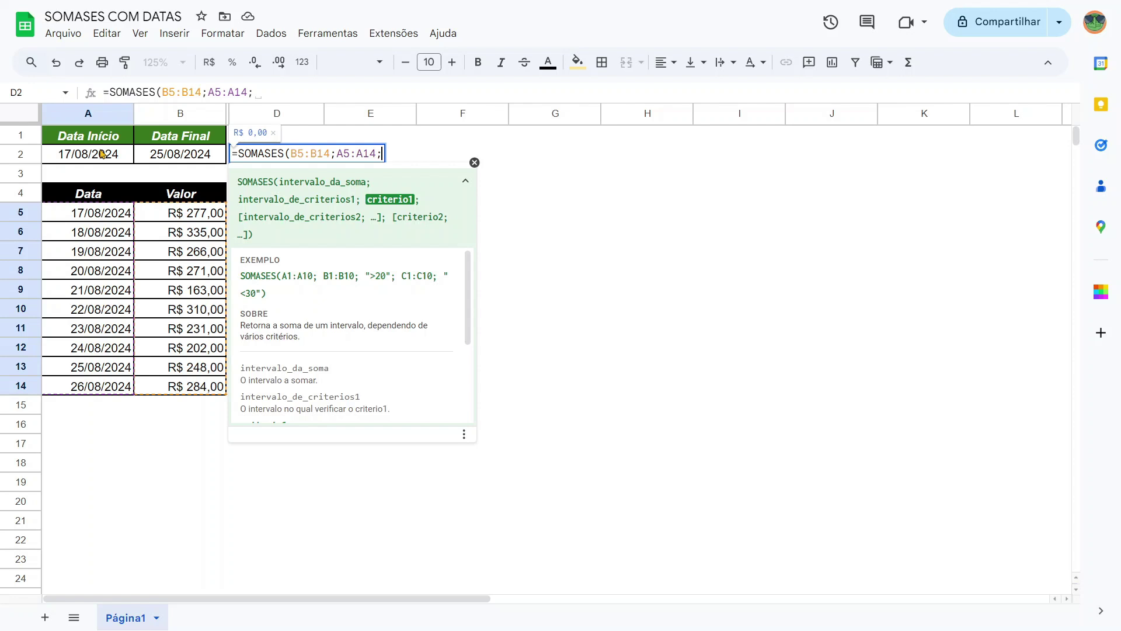
text(")
text(>=)
text(")
text(&)
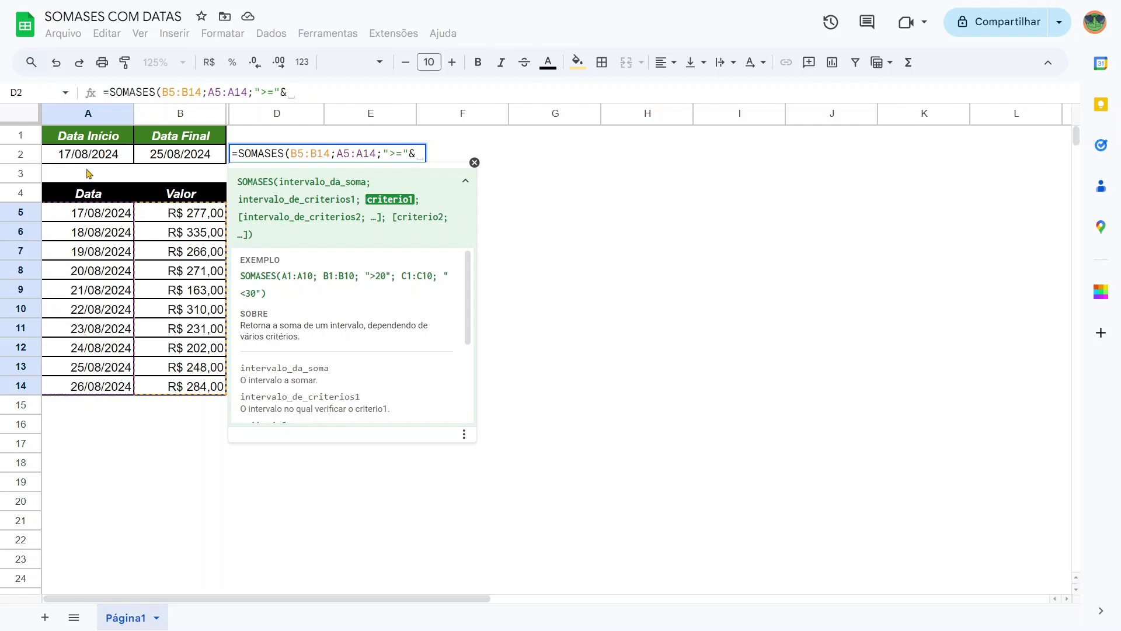
Finish D2 as =SOMASES(B5:B14;A5:A14;">="&A2;A5:A14;"<="&B2) and commit it.
click(95, 154)
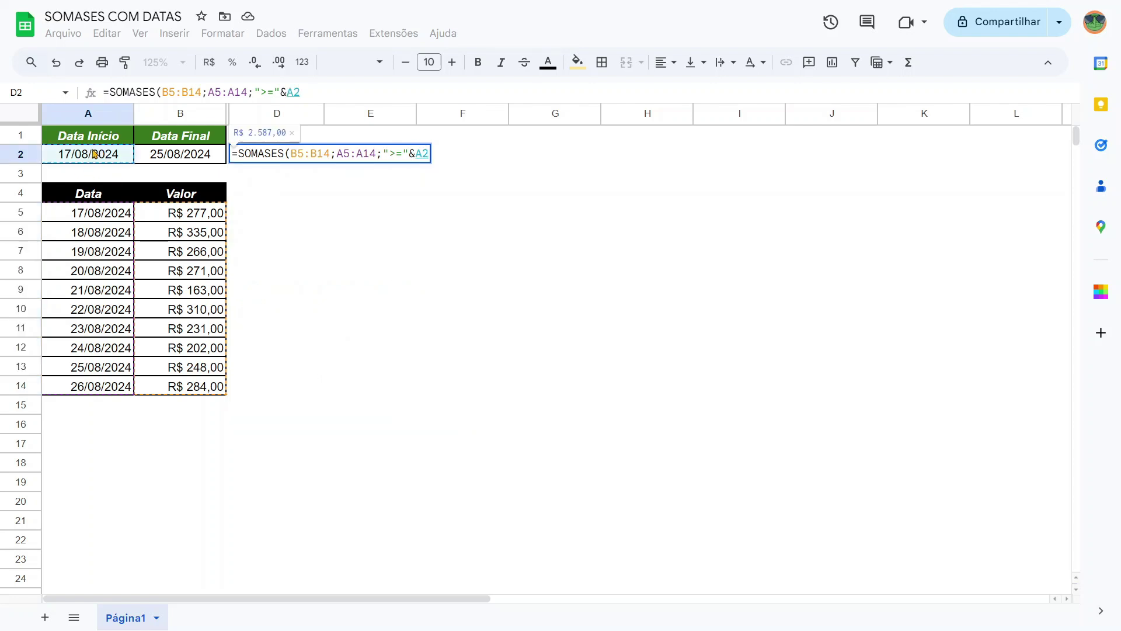
text(;)
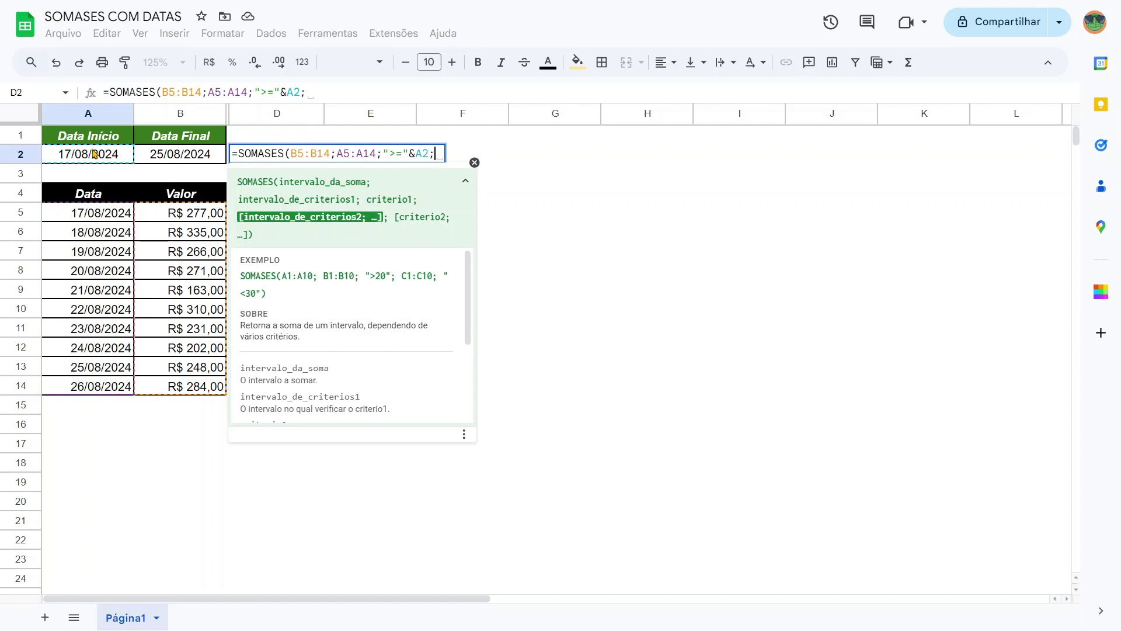
drag(101, 216, 97, 386)
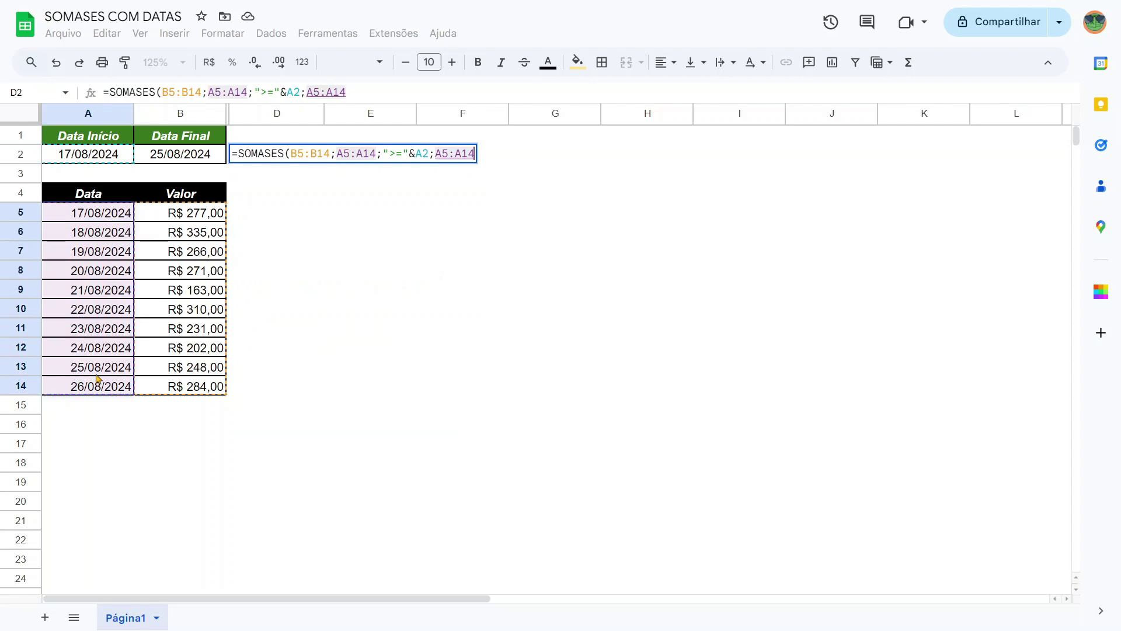
text(;)
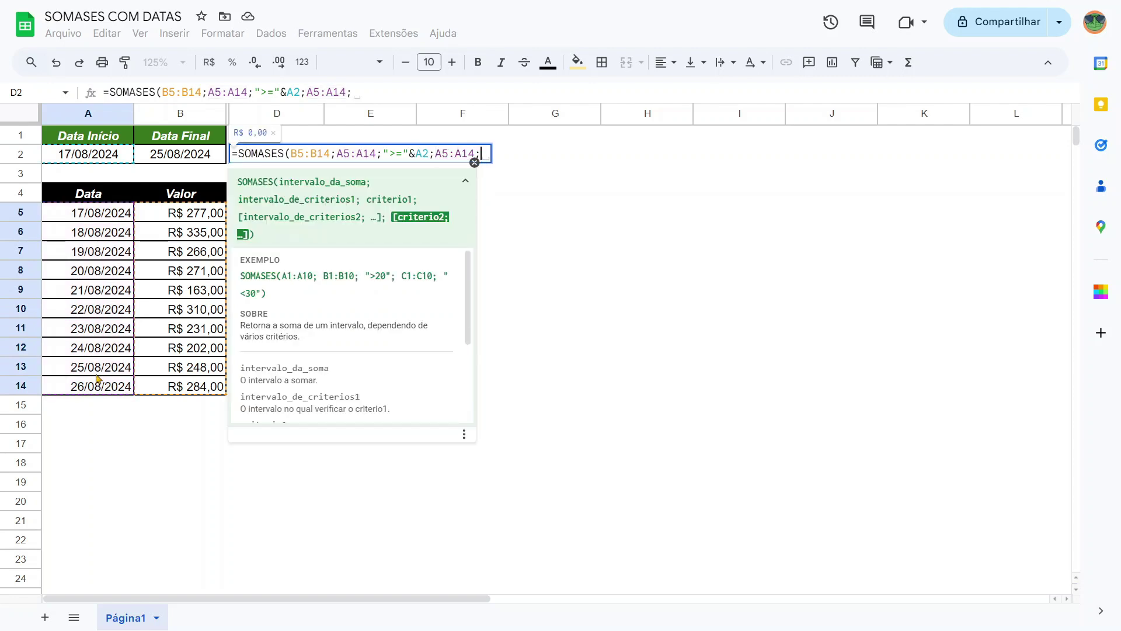
text("")
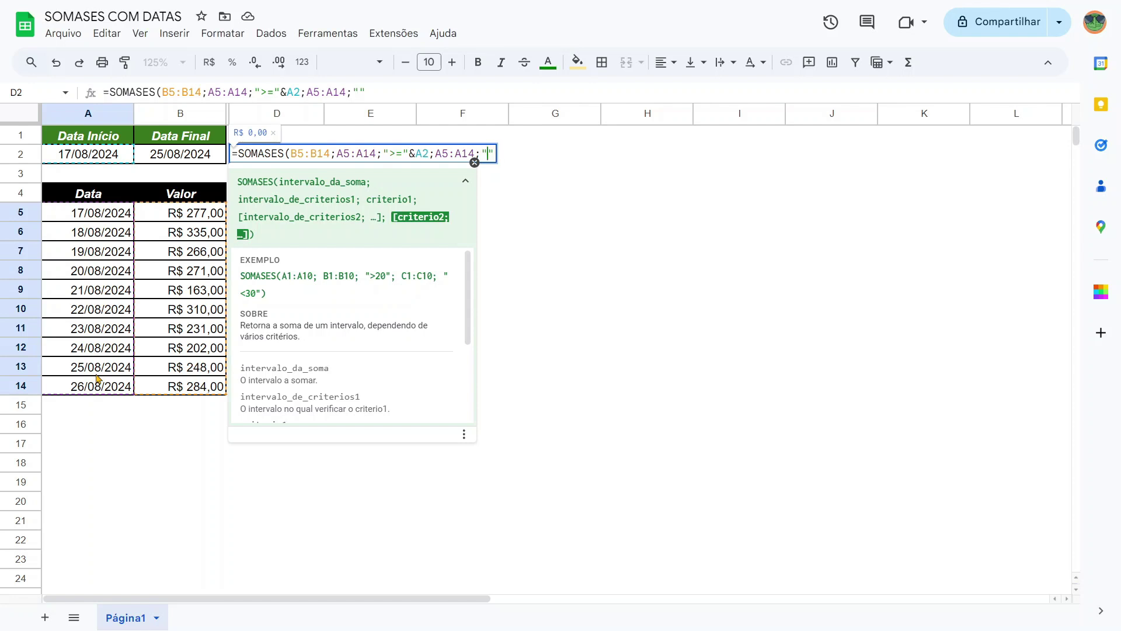
text(<)
text(=)
text(")
text(&)
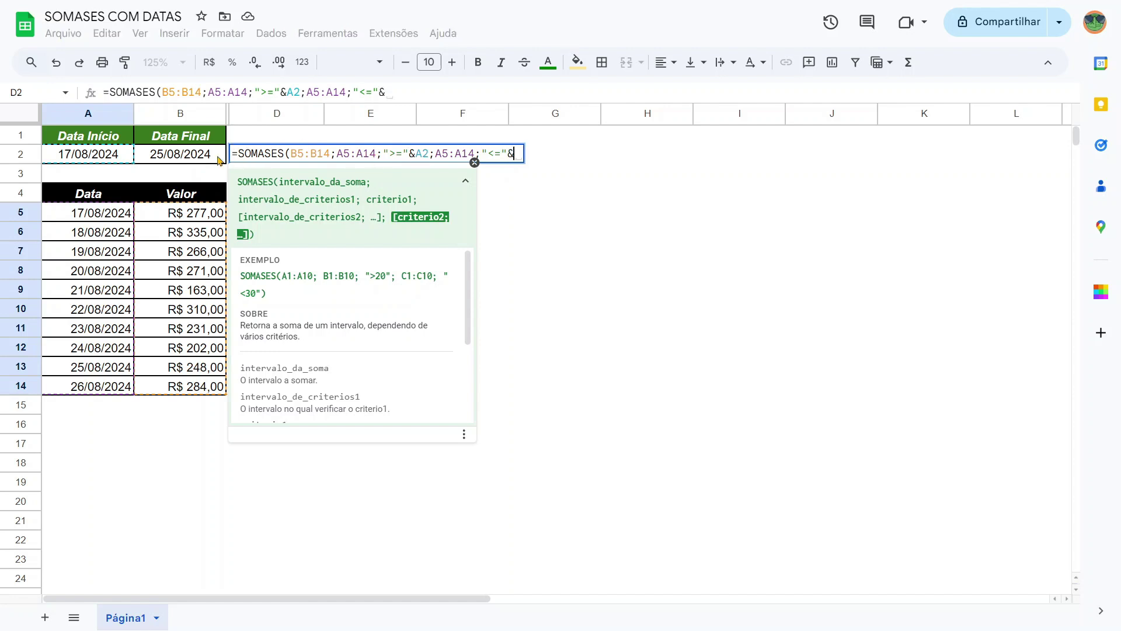
click(205, 156)
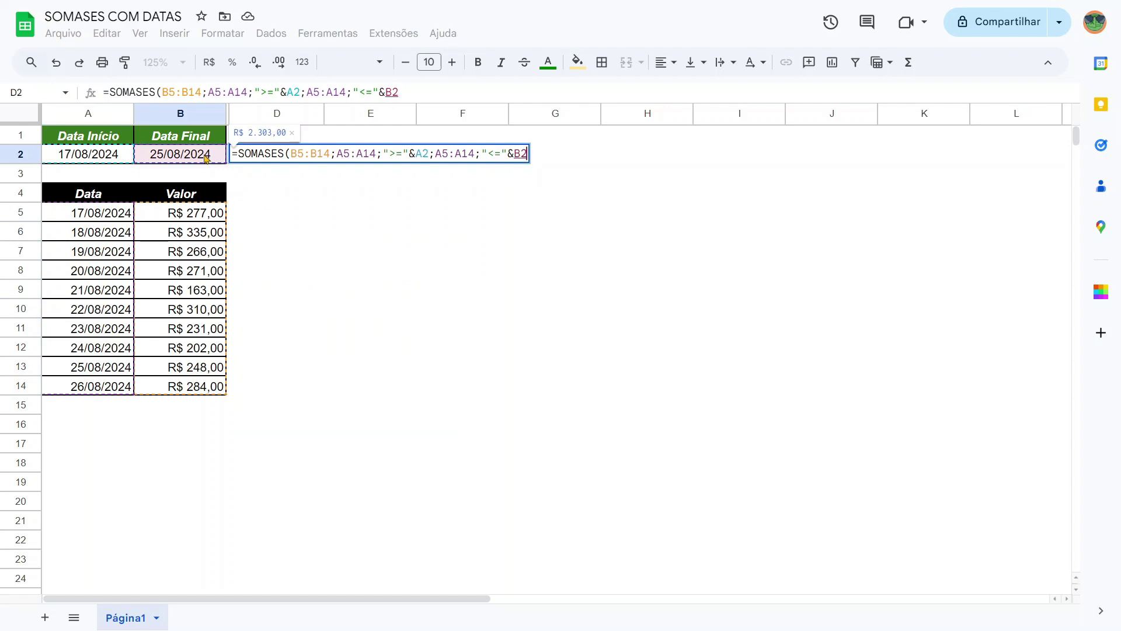
text())
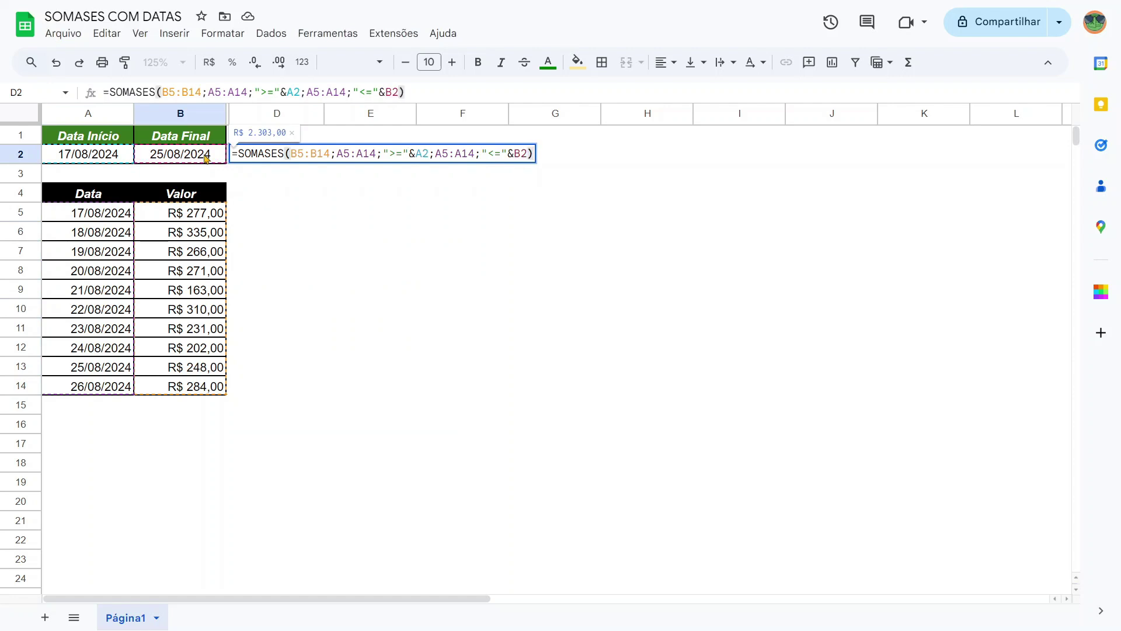
key(Return)
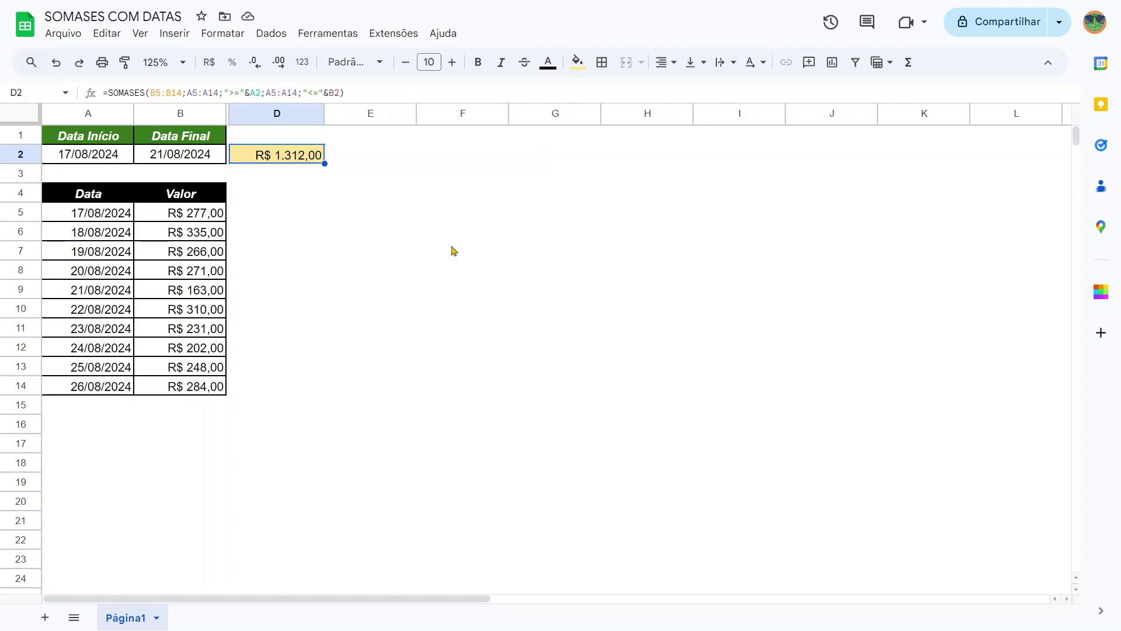
click(460, 218)
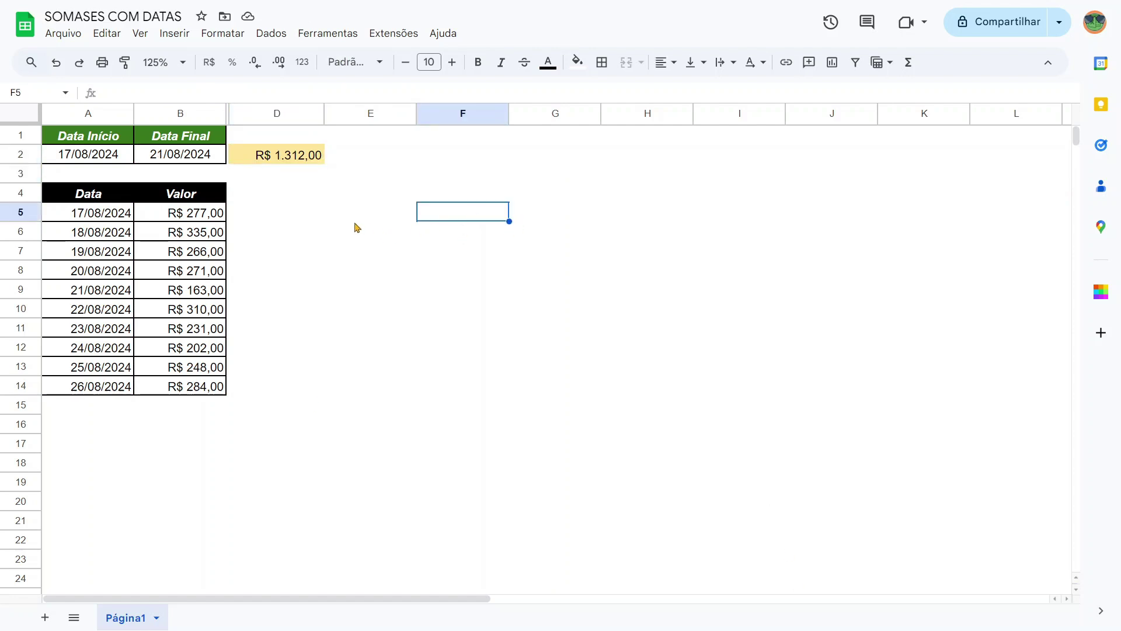
click(292, 201)
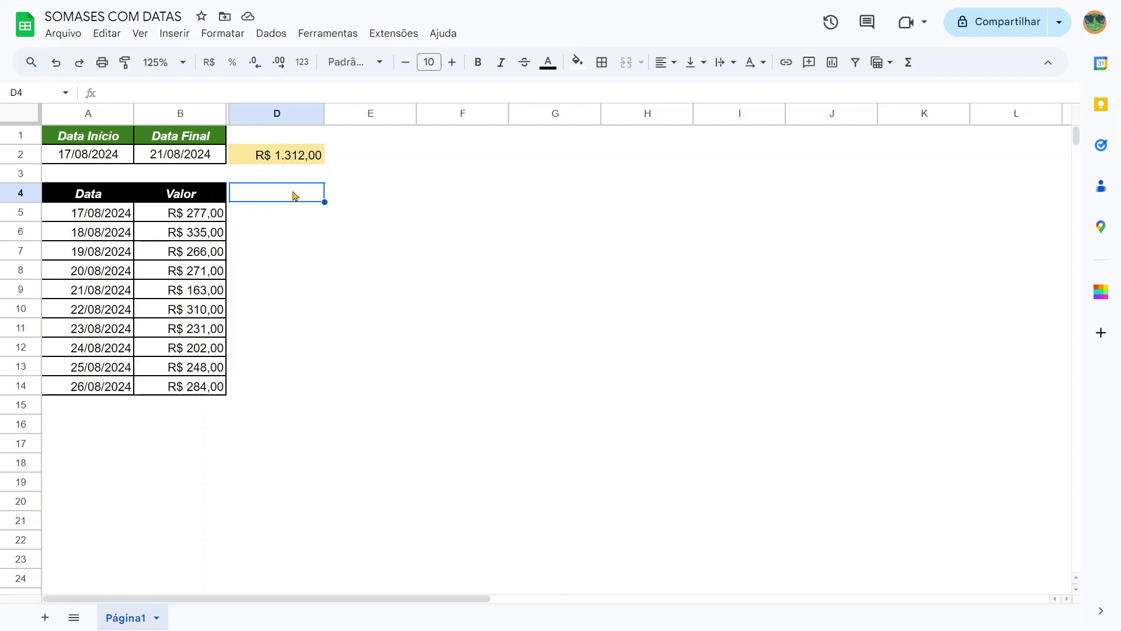
key(Down)
key(Down)
key(Down)
key(Right)
drag(215, 218, 194, 295)
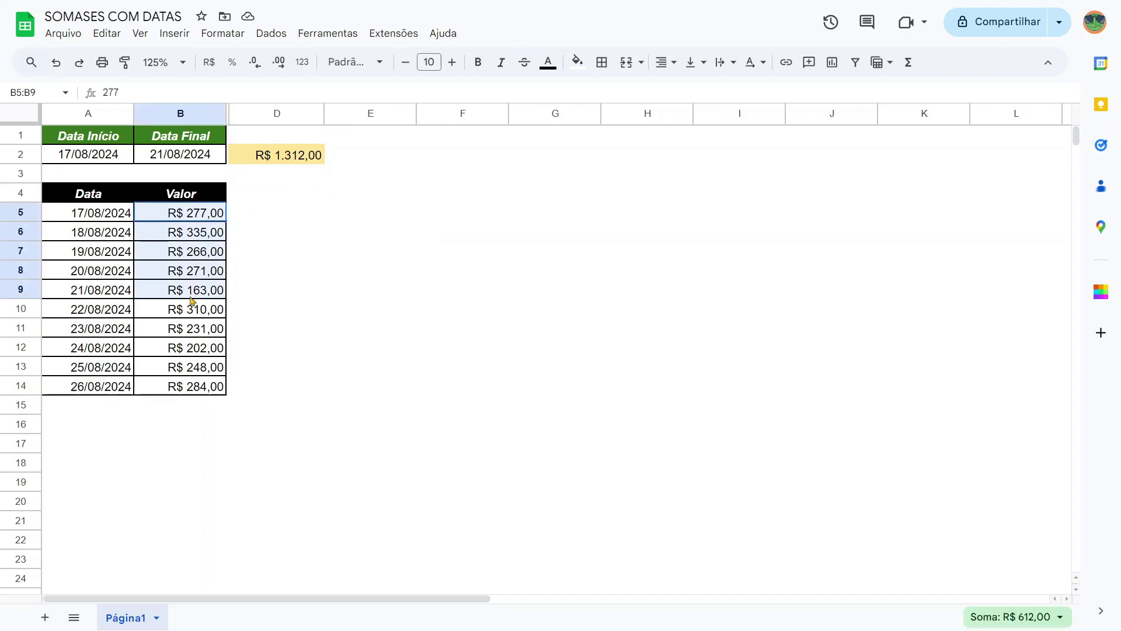
click(1054, 616)
click(975, 501)
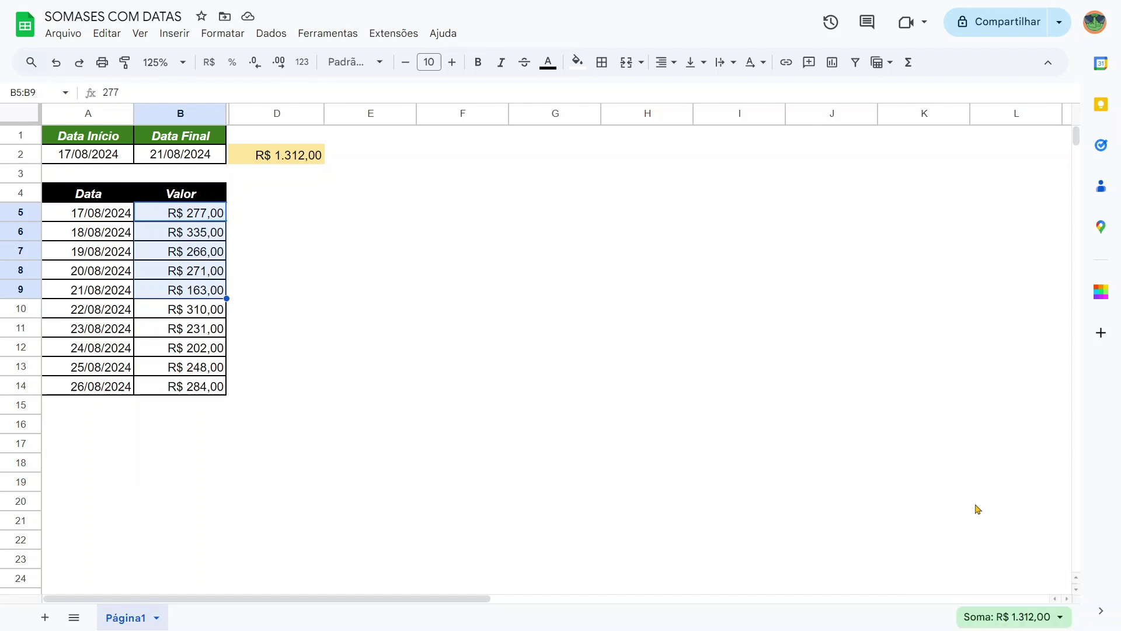
click(357, 235)
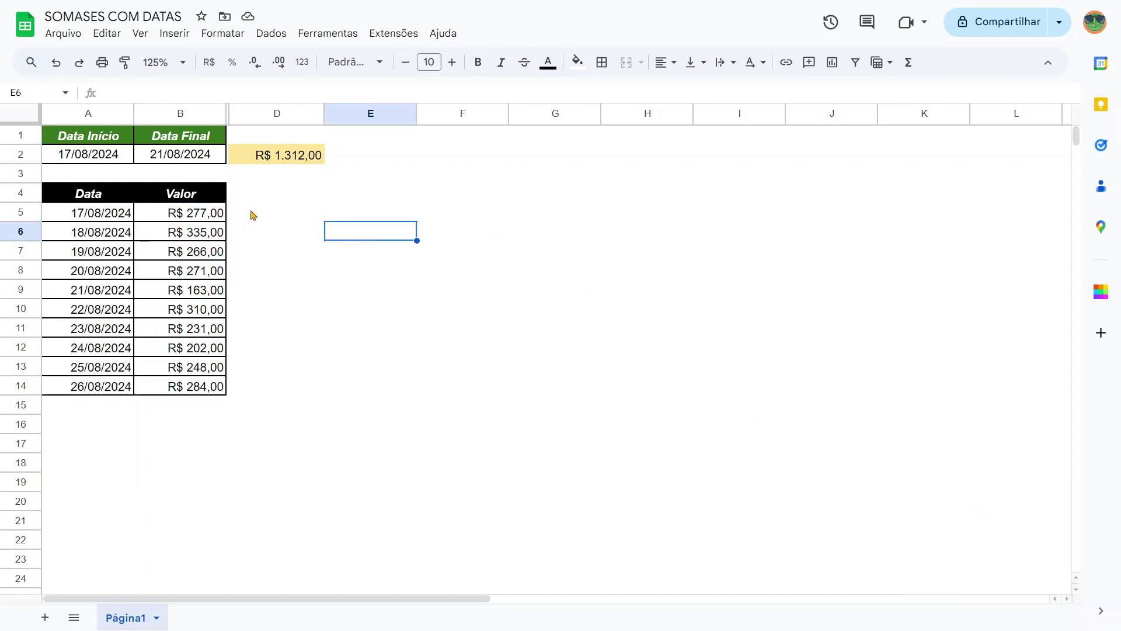
click(251, 212)
text(=soma)
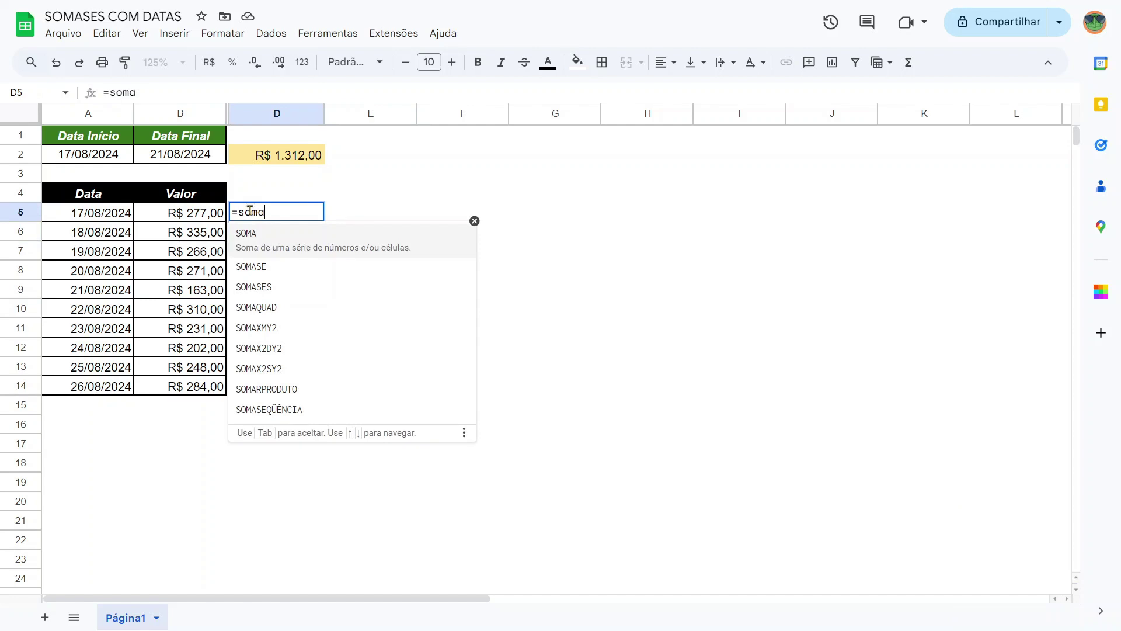
key(Tab)
drag(199, 221, 189, 297)
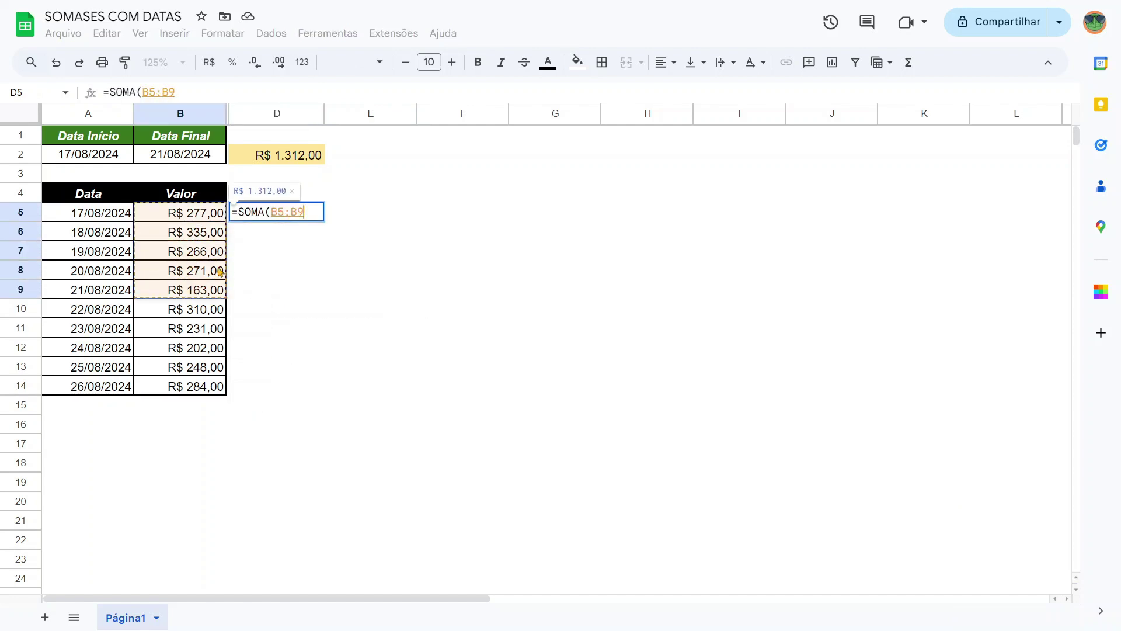
key(Return)
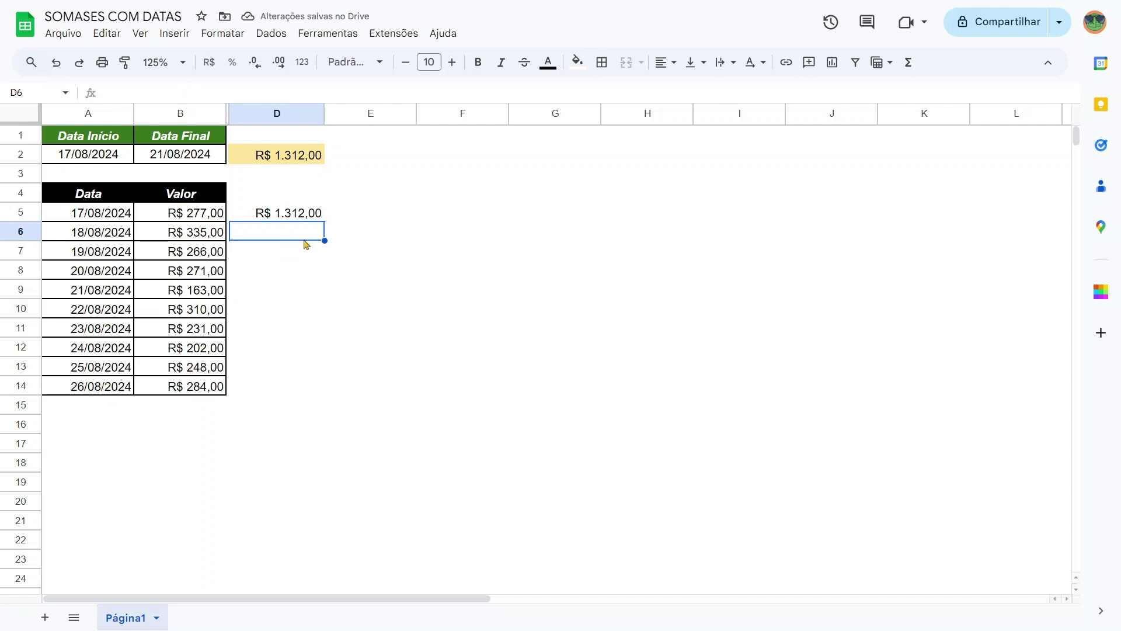
click(305, 214)
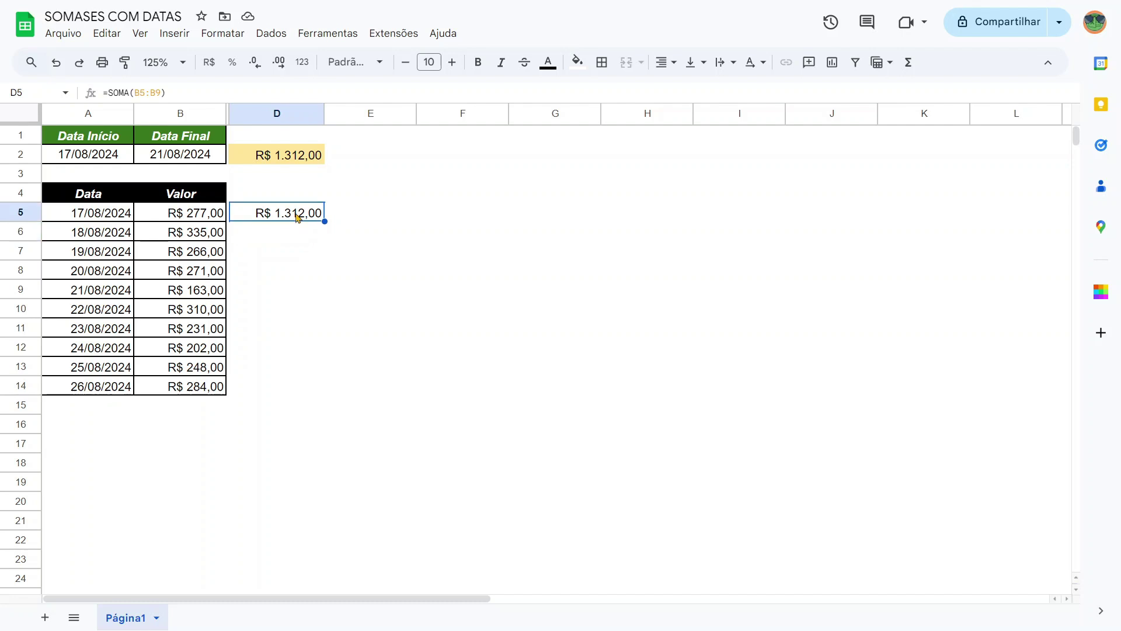
key(Delete)
Set the B2 end date to 18/08/2024 and confirm B5:B6 sums to R$ 612,00.
click(179, 155)
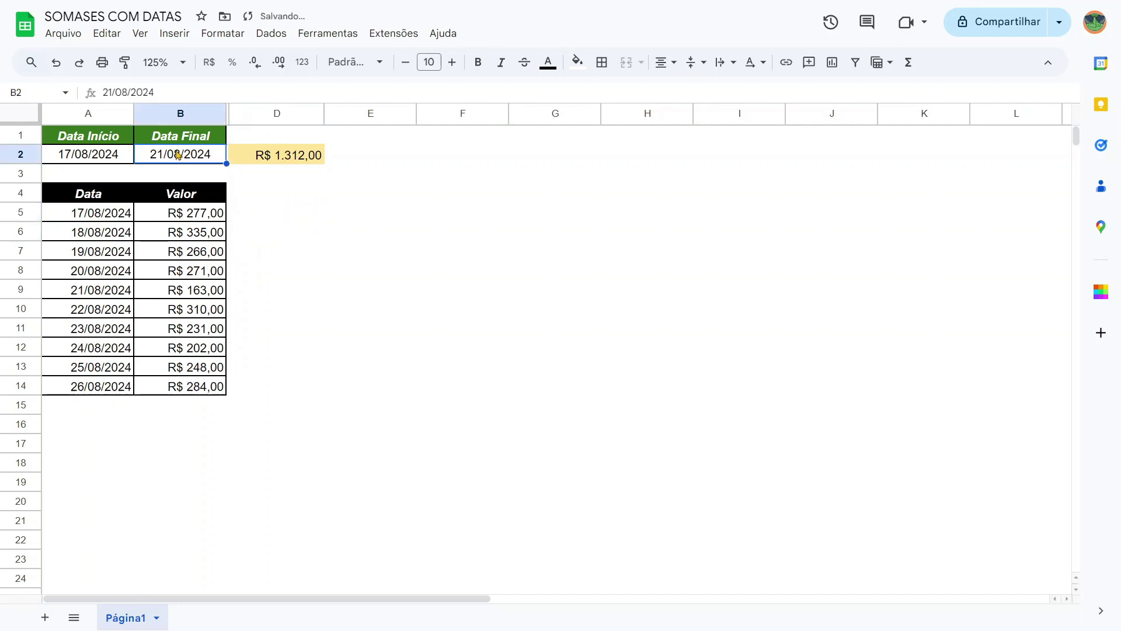
text(18/08)
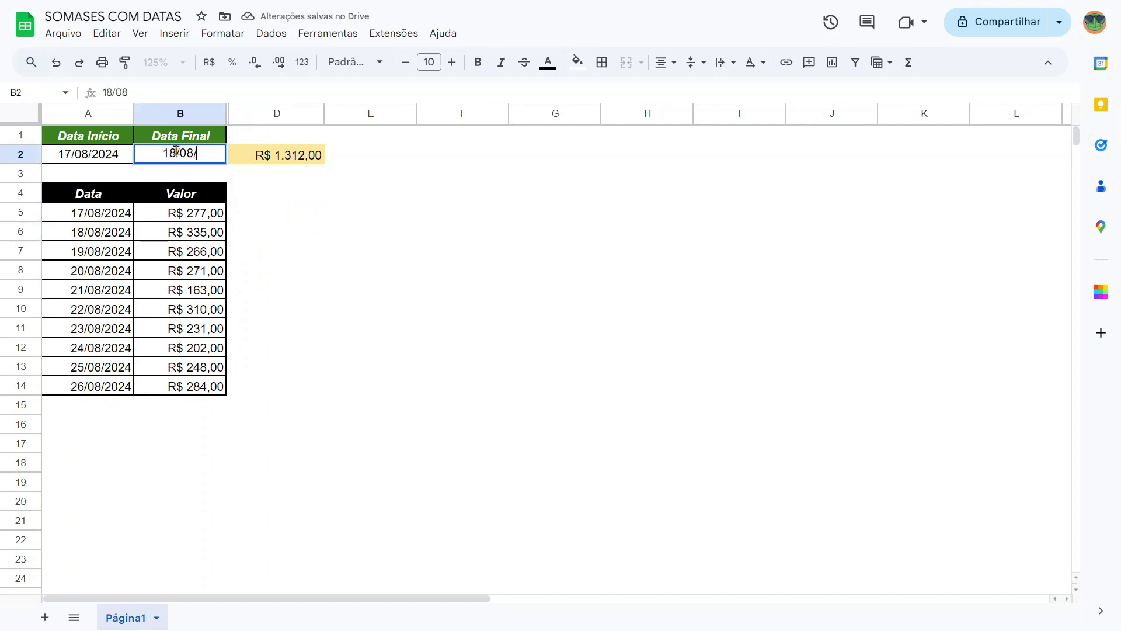
text(/2024)
key(Return)
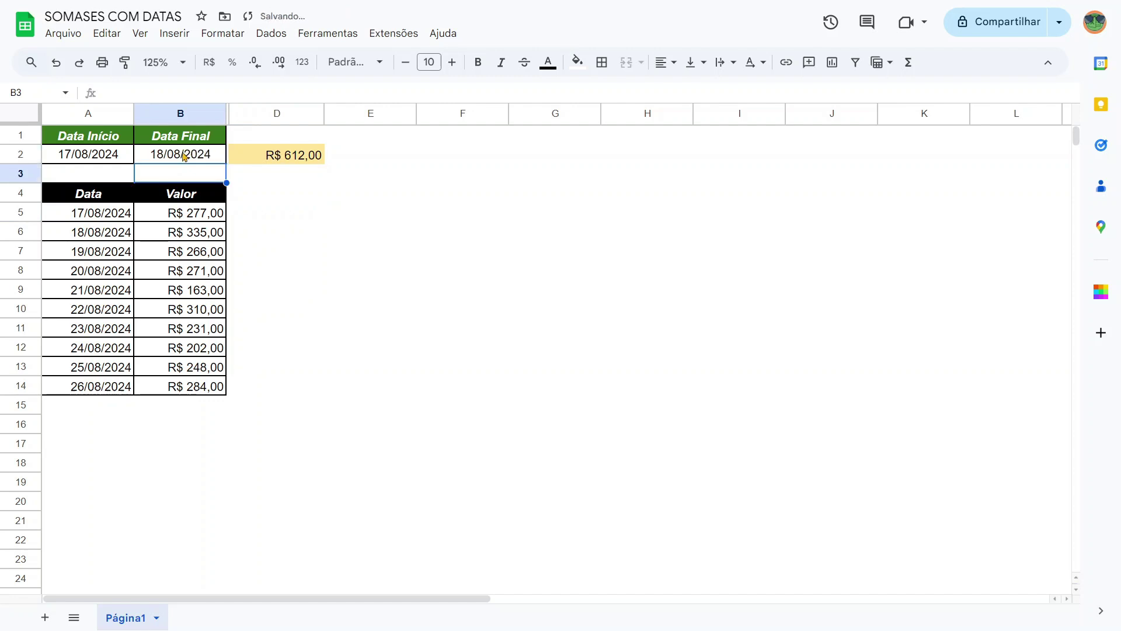
drag(188, 215, 188, 233)
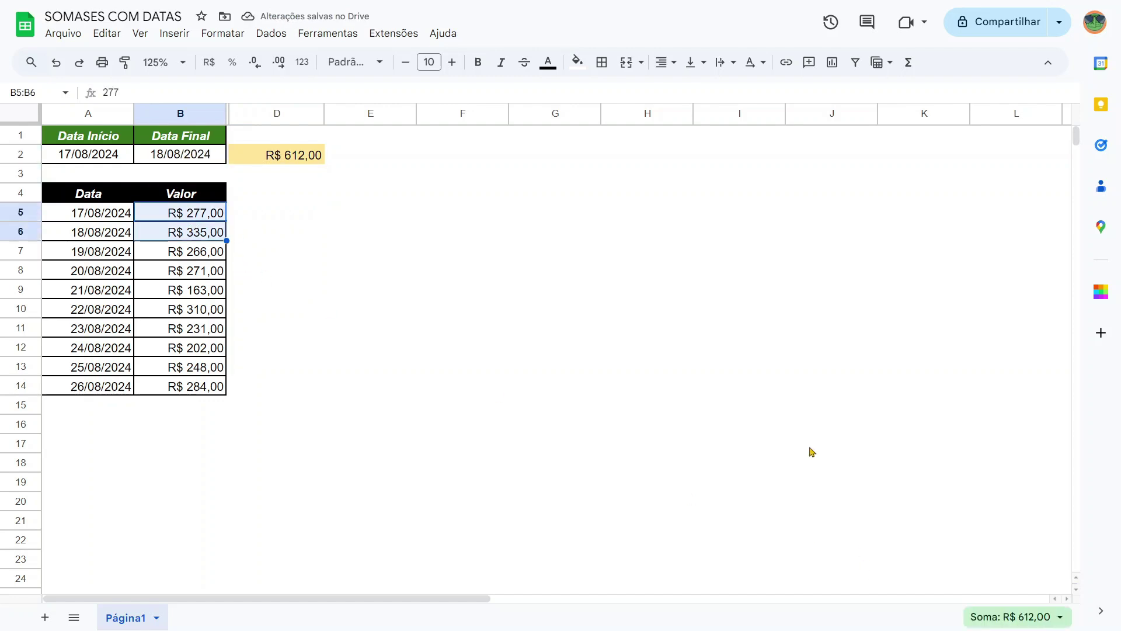